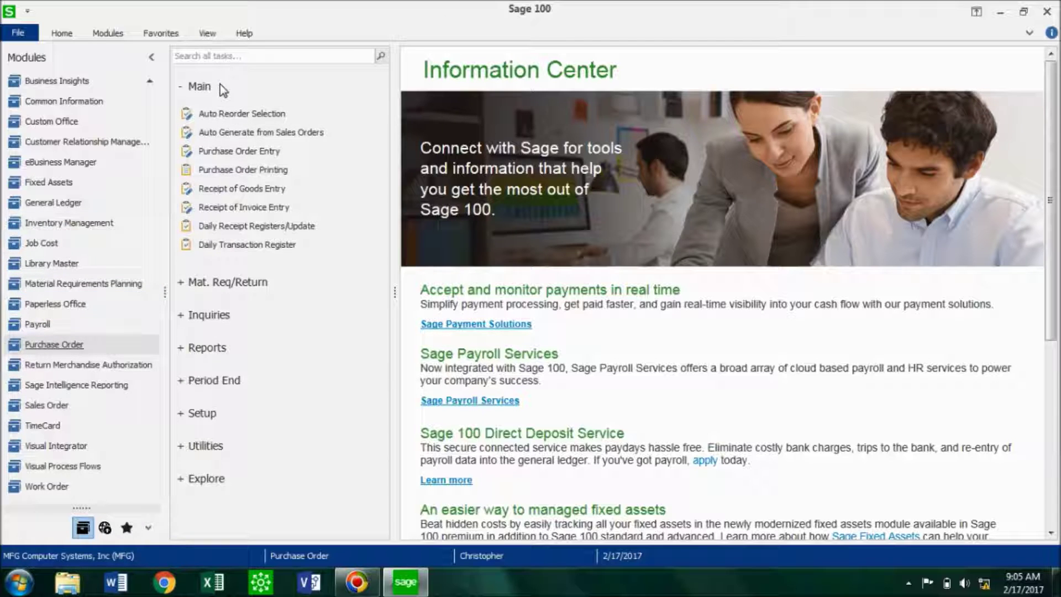
Start a new purchase order with the next order number and set its type to Master Order
left_click(272, 155)
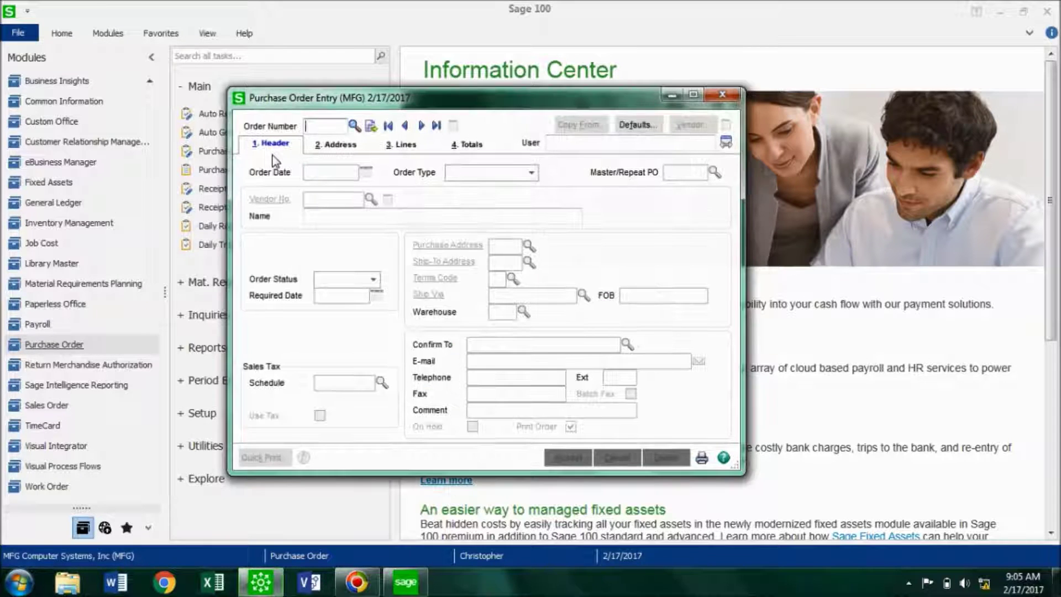
left_click(371, 127)
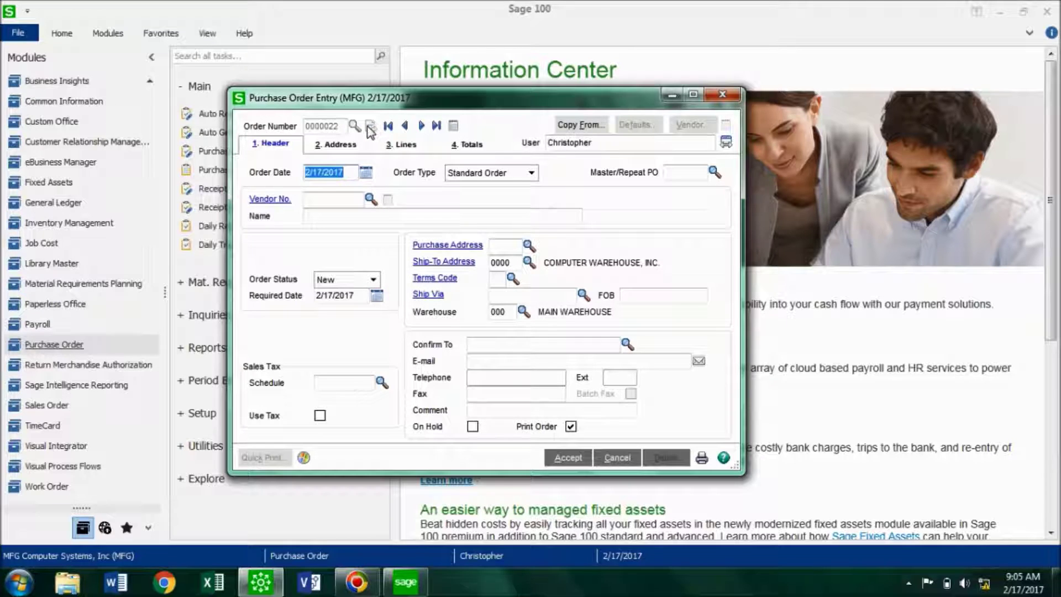
left_click(481, 174)
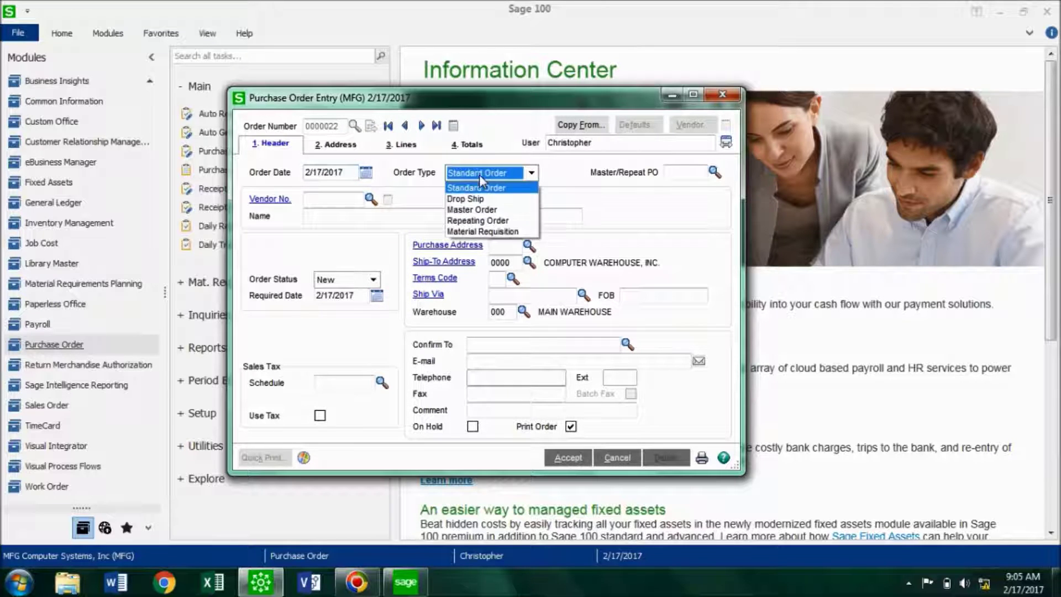
left_click(504, 211)
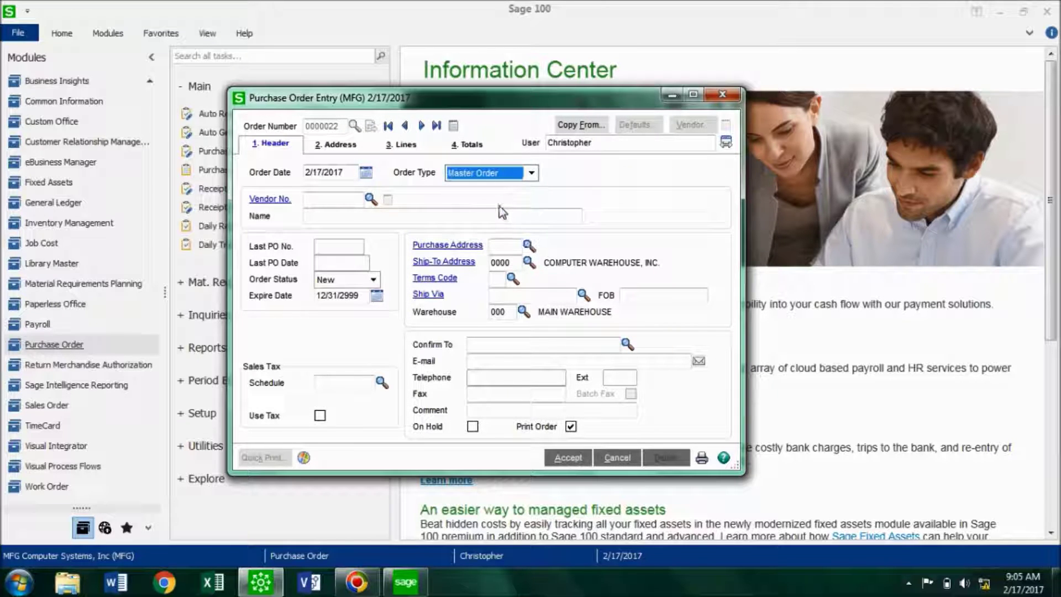
Choose the order's vendor from the vendor lookup and show the empty line-item page
left_click(370, 199)
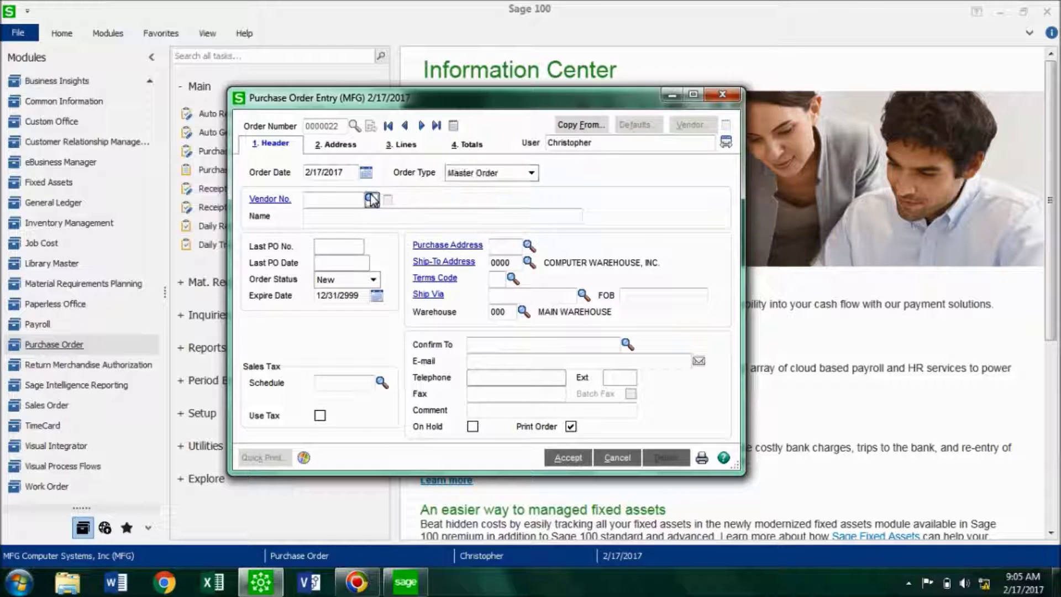
double_click(381, 182)
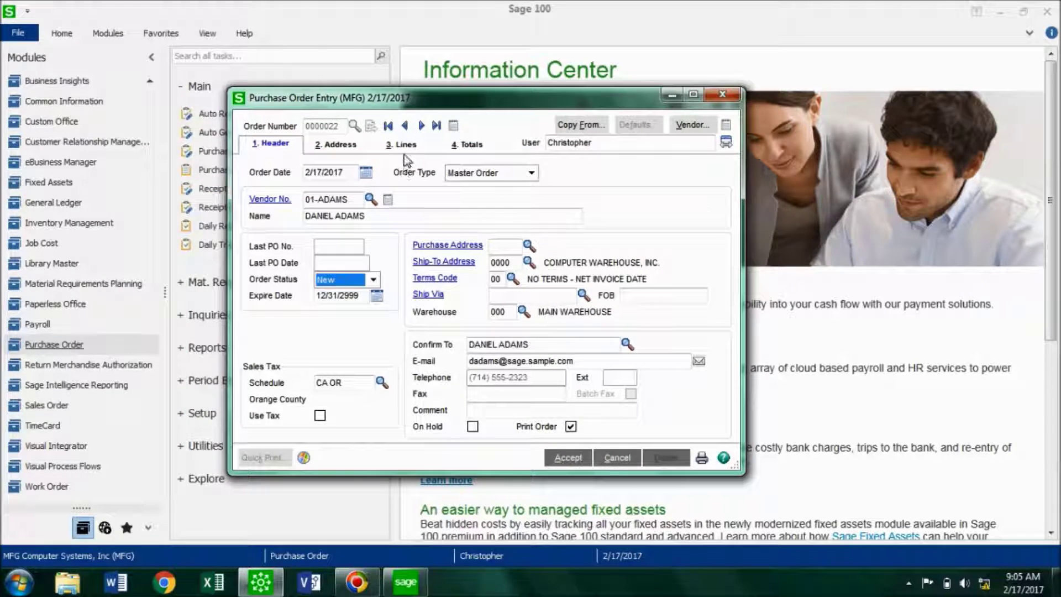
left_click(406, 145)
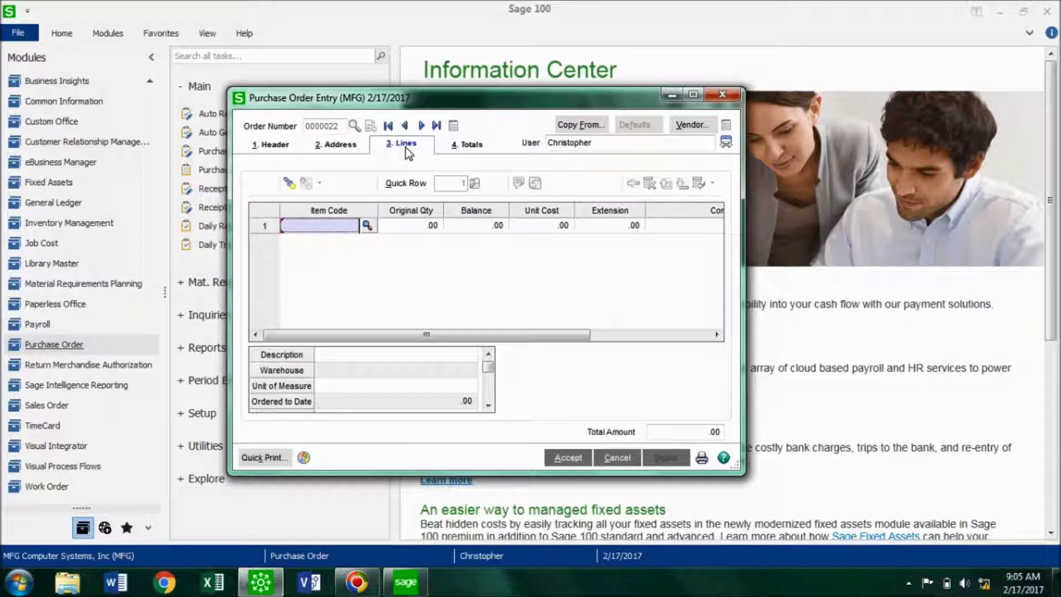
Add 100 of item 3/4-SCREW on line 1, check the 10.05 total, and accept the master order
left_click(372, 226)
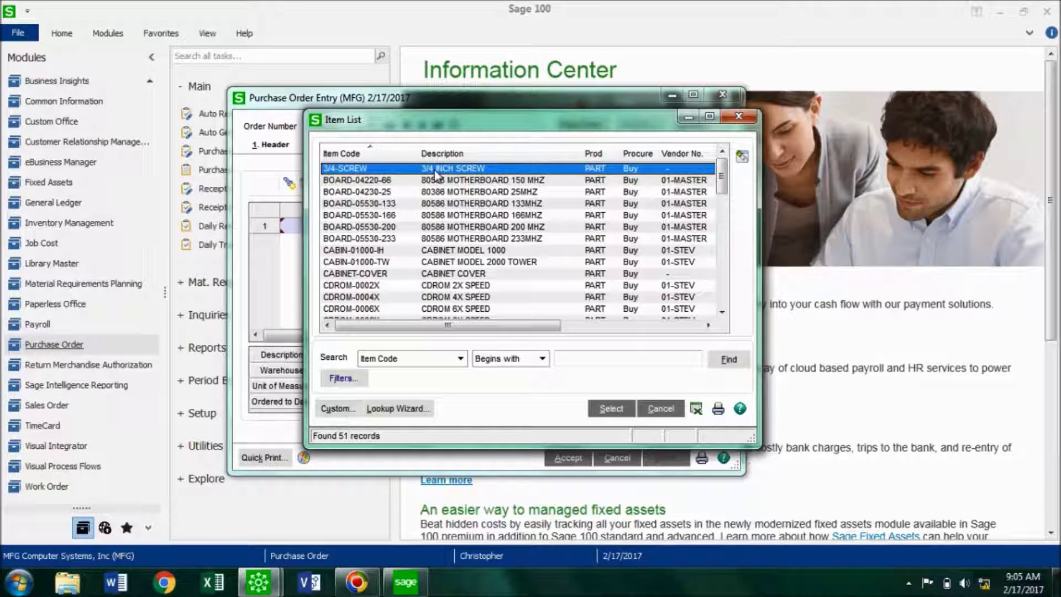
double_click(435, 170)
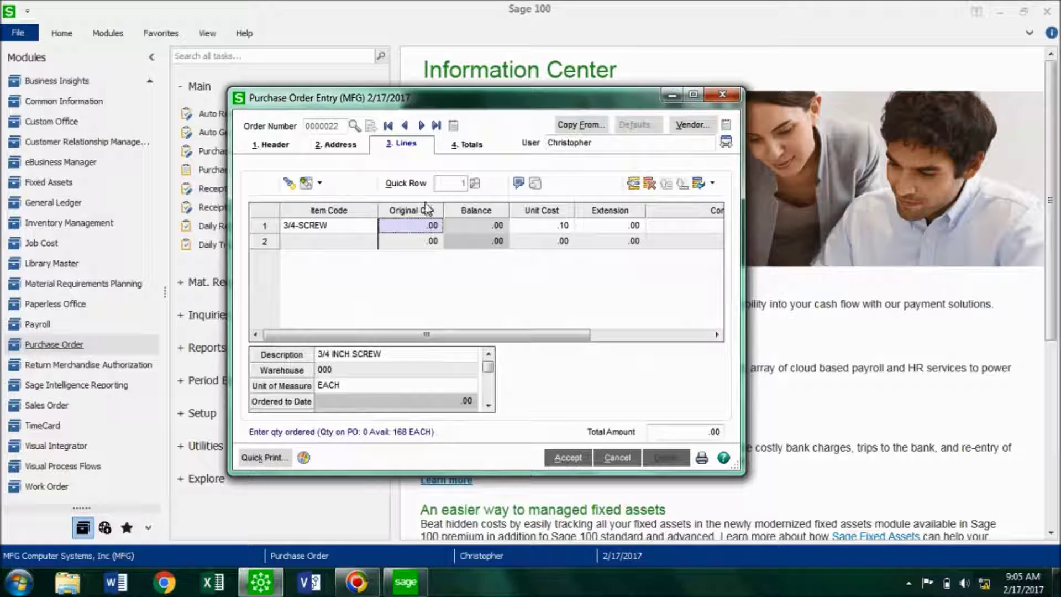
type("100.00")
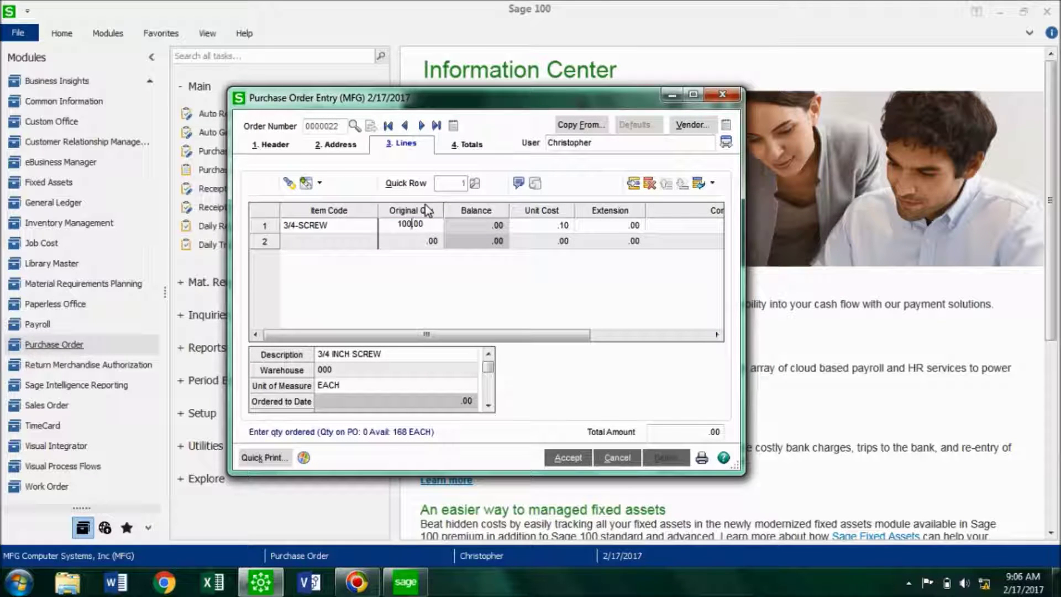
key("Tab")
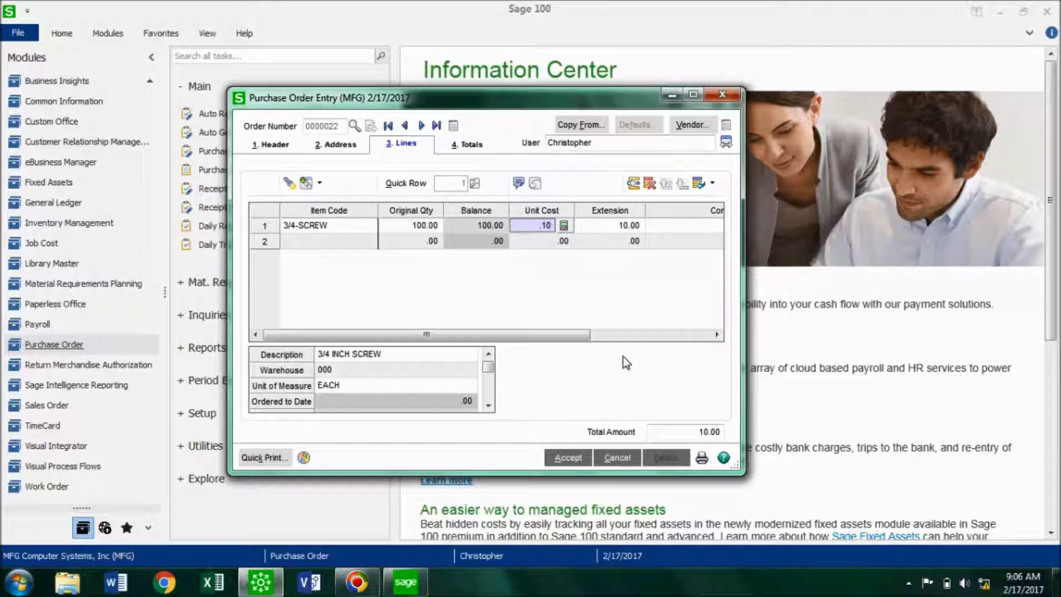
left_click(578, 458)
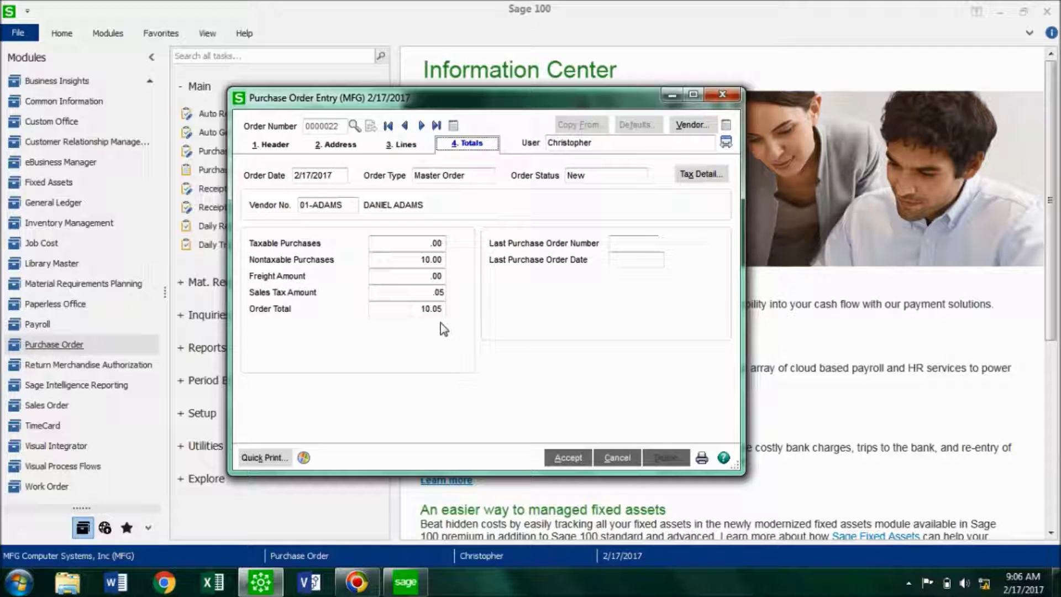
left_click(574, 451)
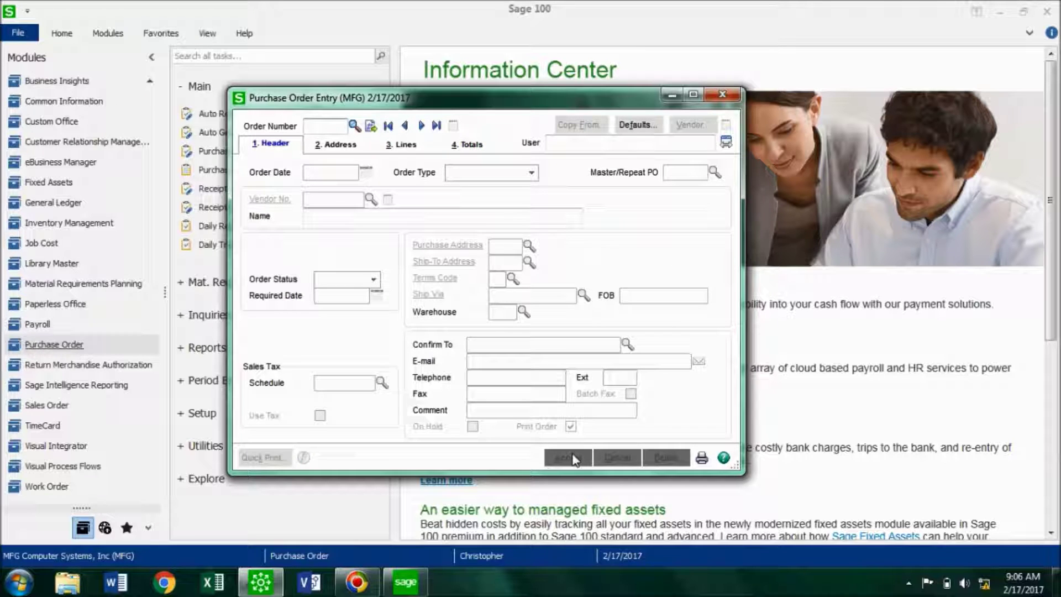
Take the next order number and link it to the master order via the Master/Repeat PO lookup
left_click(569, 426)
left_click(570, 426)
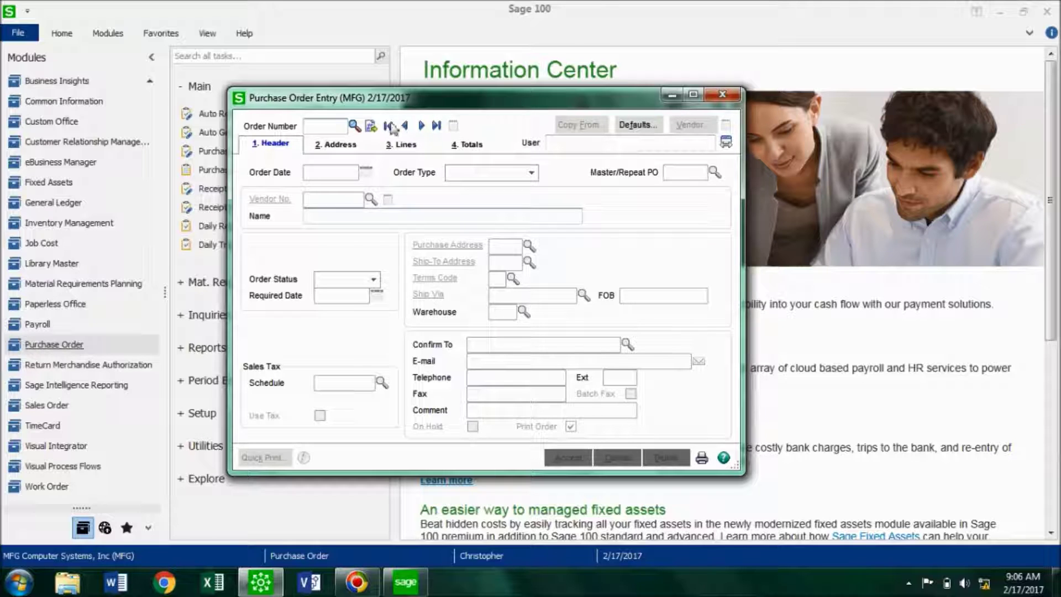
left_click(372, 126)
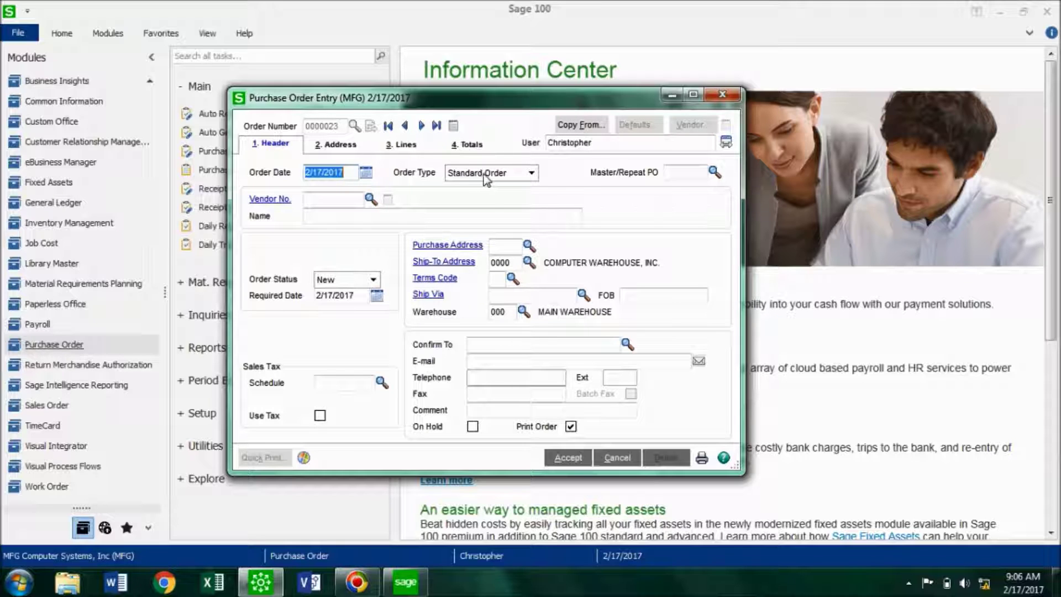
left_click(714, 173)
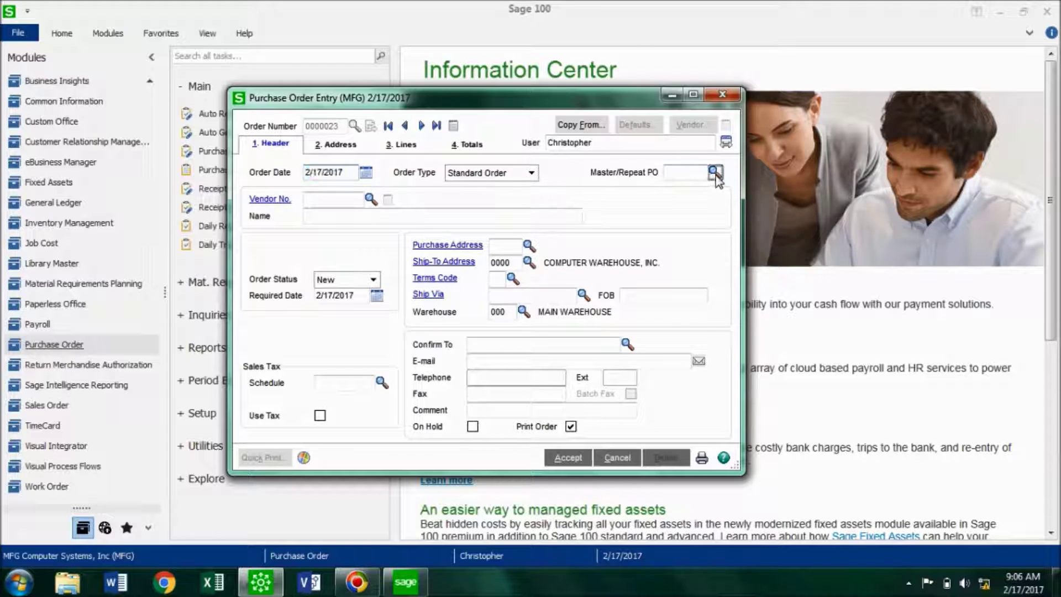
left_click_drag(644, 127, 872, 140)
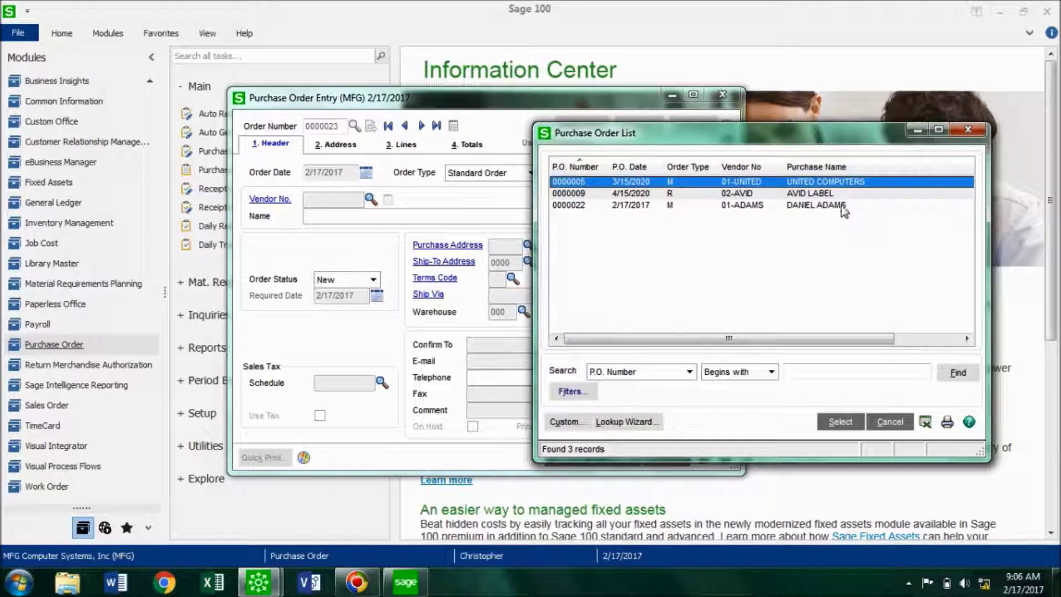
double_click(837, 206)
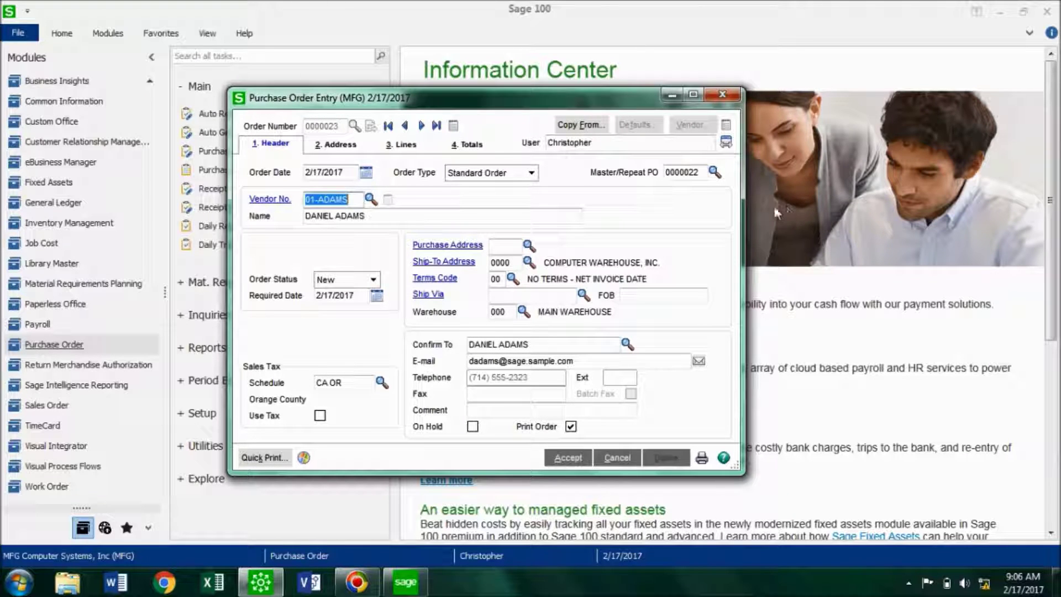
Reduce line 1's 3/4-SCREW ordered quantity from 100 to 20 and accept the 2.01 order
left_click(411, 148)
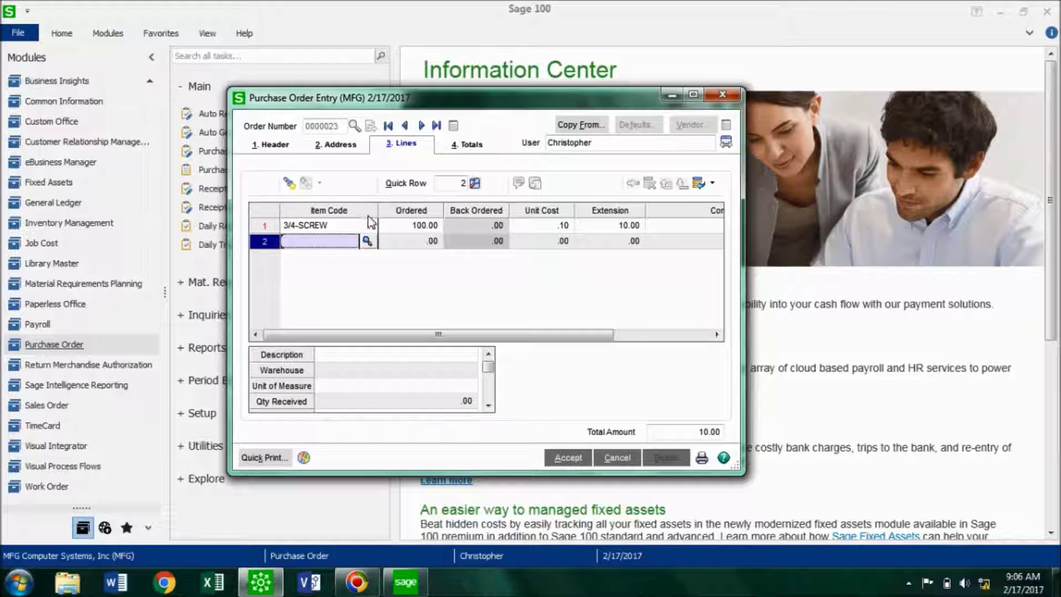
left_click(432, 227)
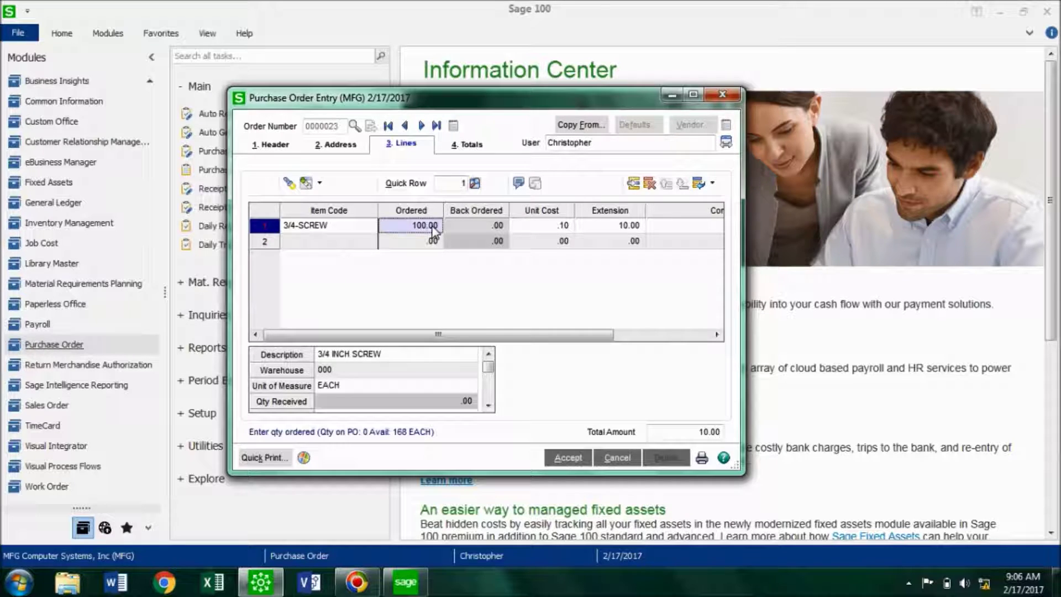
left_click(432, 229)
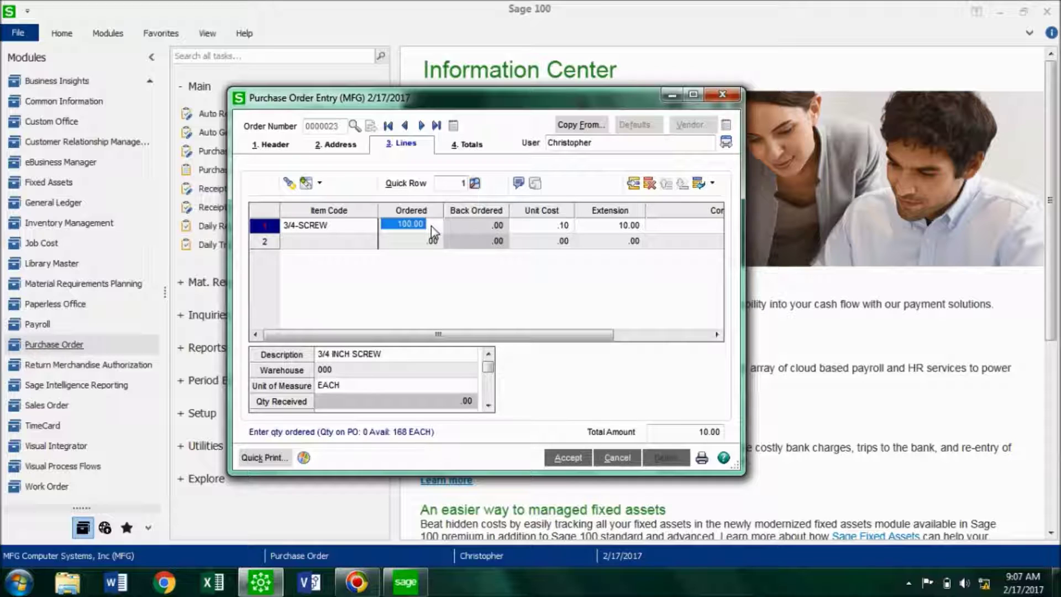
type("20")
key("Tab")
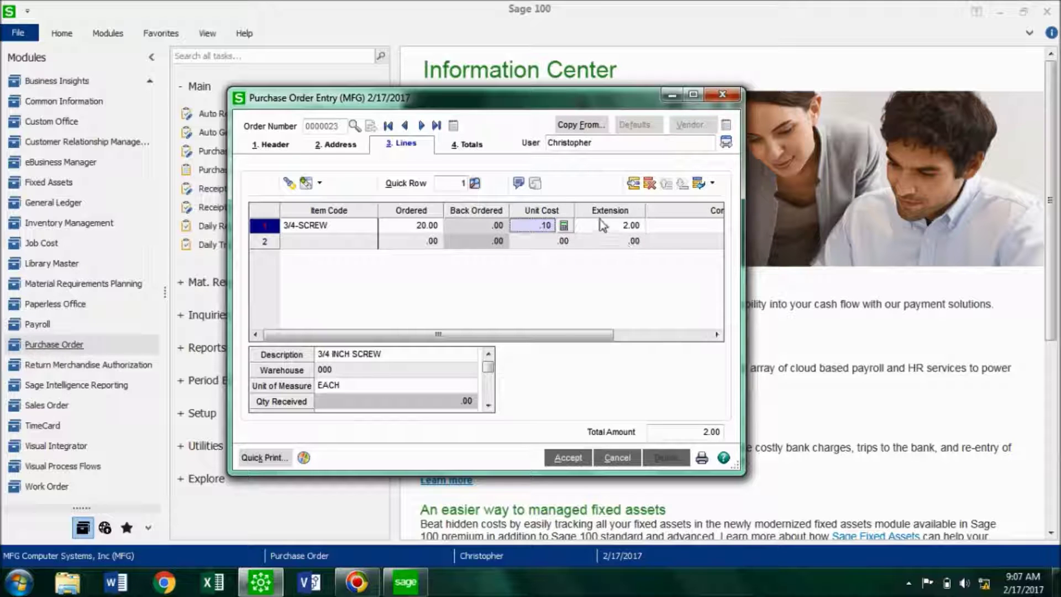
left_click(558, 458)
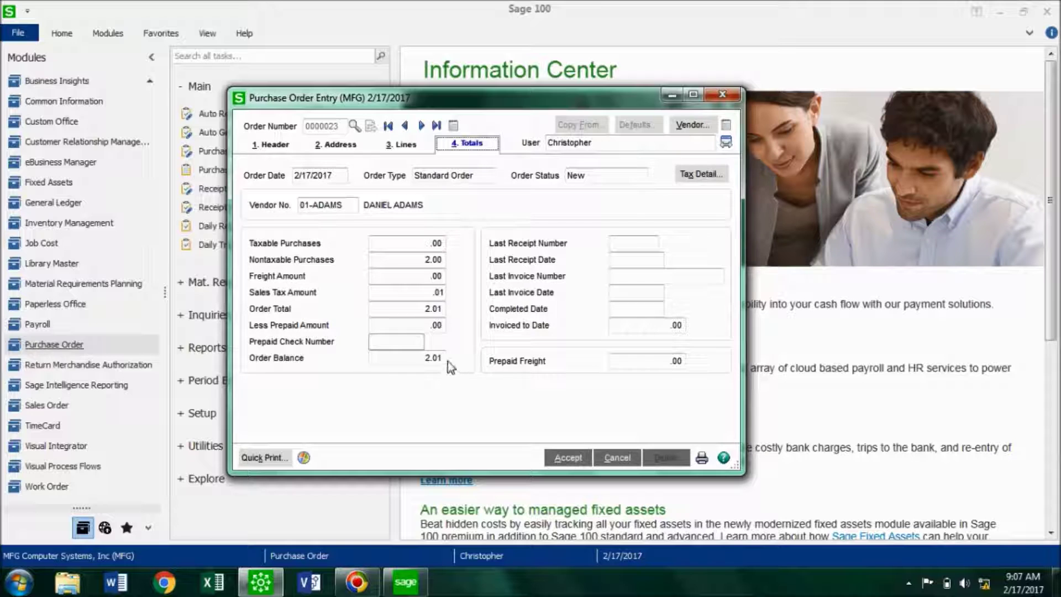
left_click(564, 462)
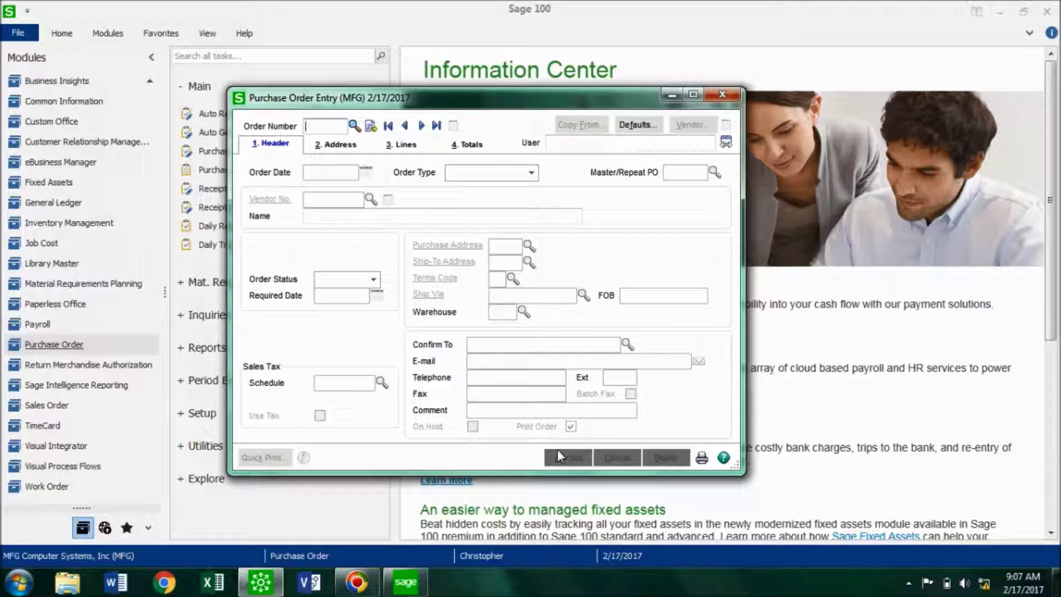
Reopen master order 0000022 from the Purchase Order List and view its line items
left_click(354, 124)
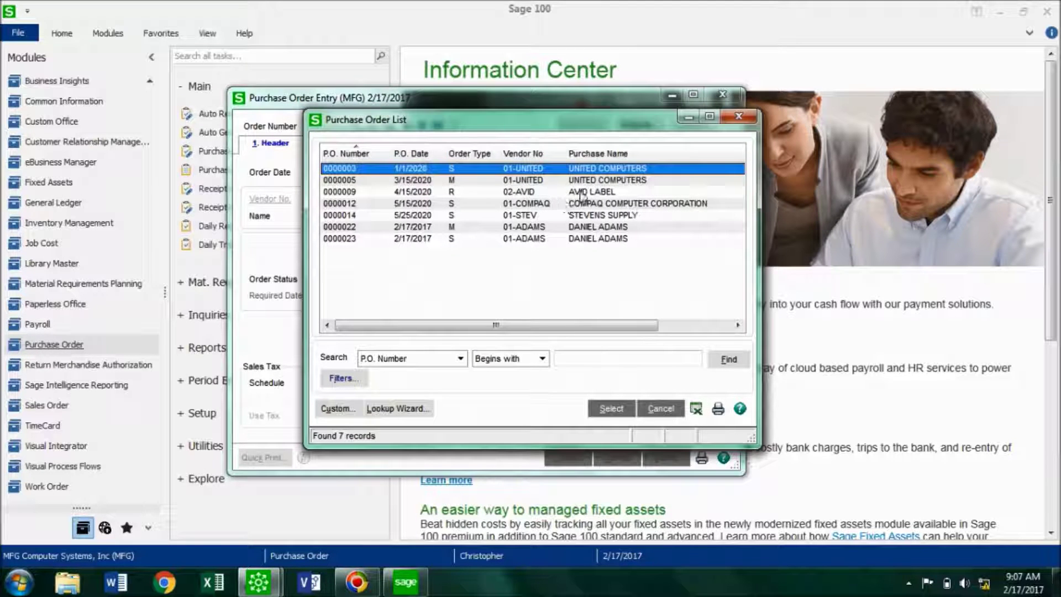
double_click(578, 227)
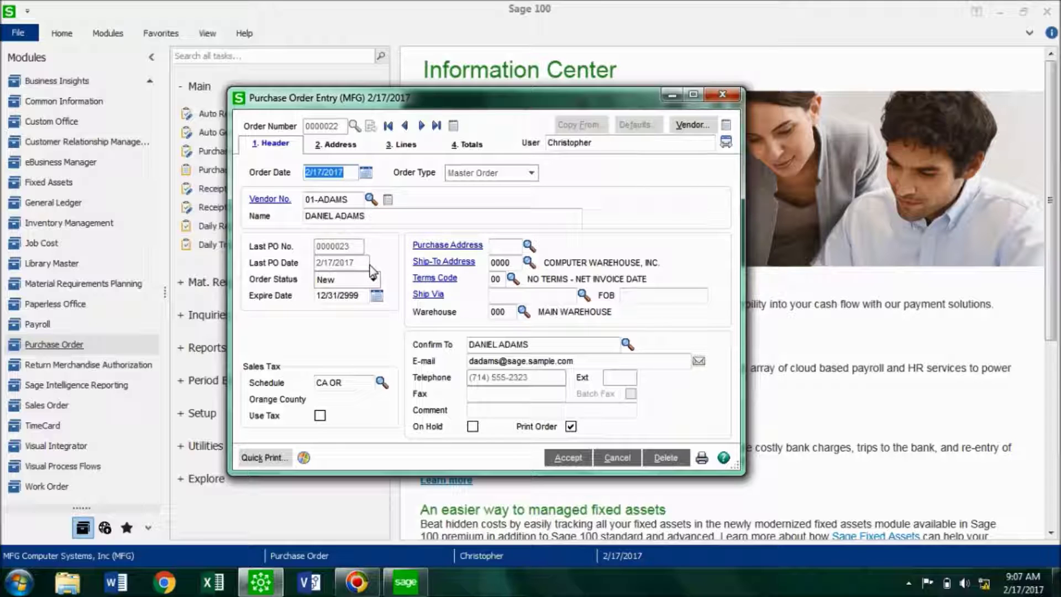
left_click(401, 148)
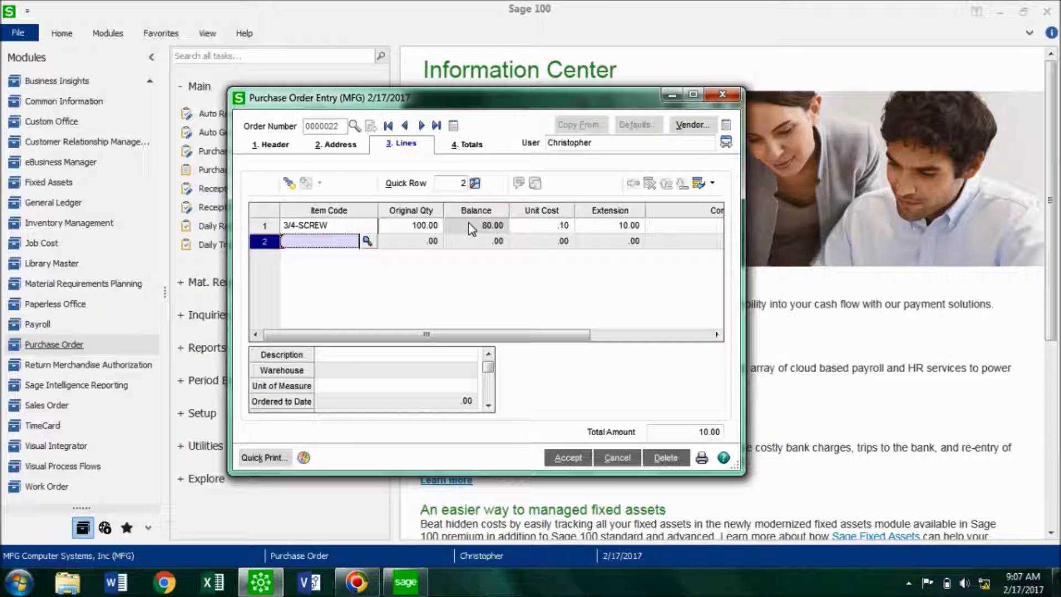
Accept master order 0000022 with its 80.00 balance, clearing the entry form
left_click(581, 459)
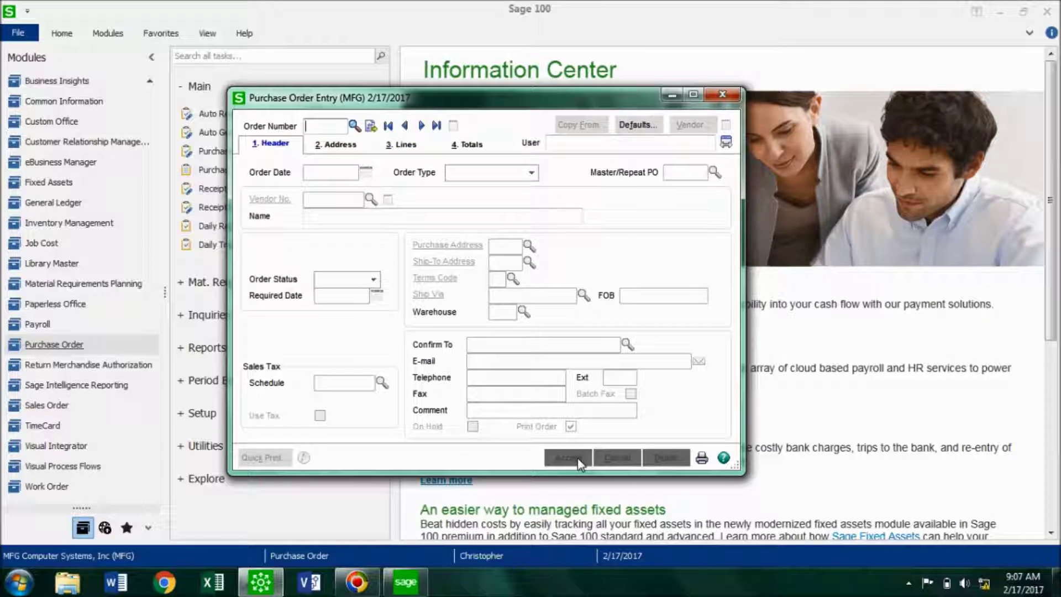